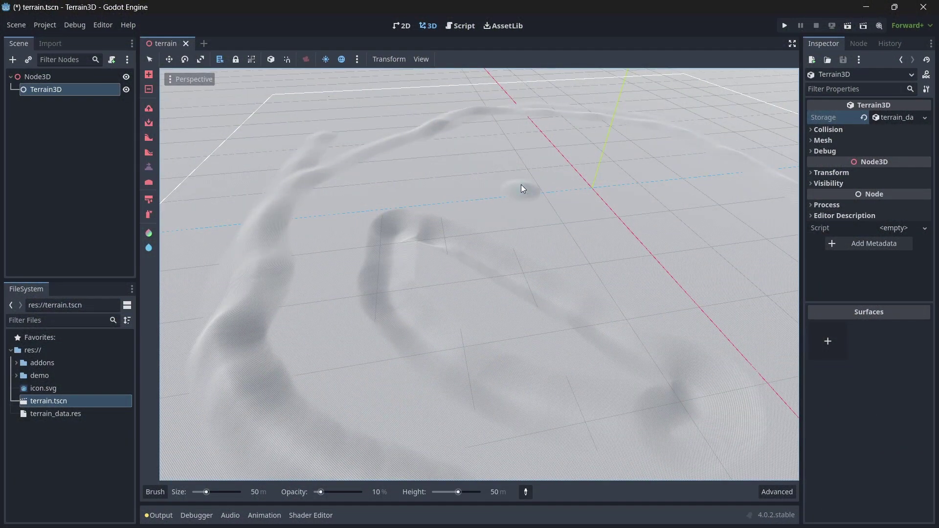
Raise two parallel ridges on the terrain with height 50 m and brush size 50 m, using a different brush shape for the second.
drag(521, 184, 603, 225)
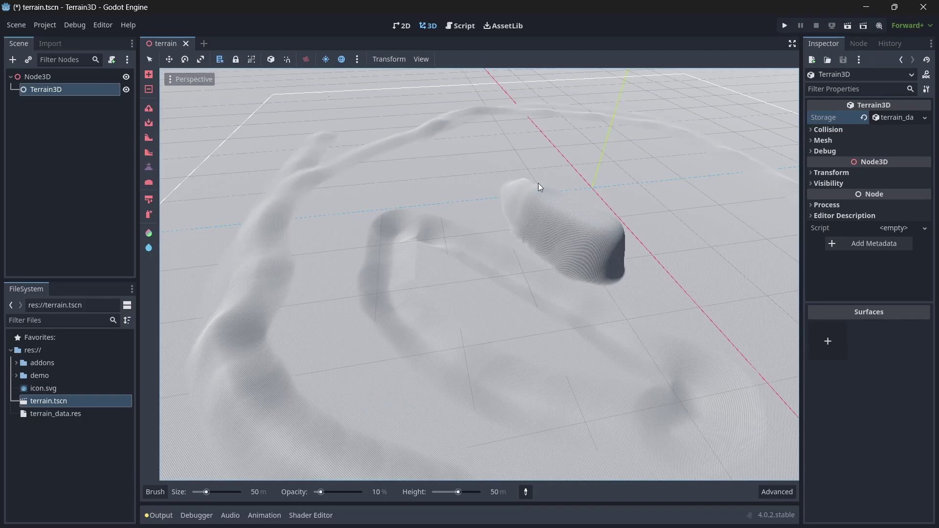
middle_drag(510, 165, 480, 189)
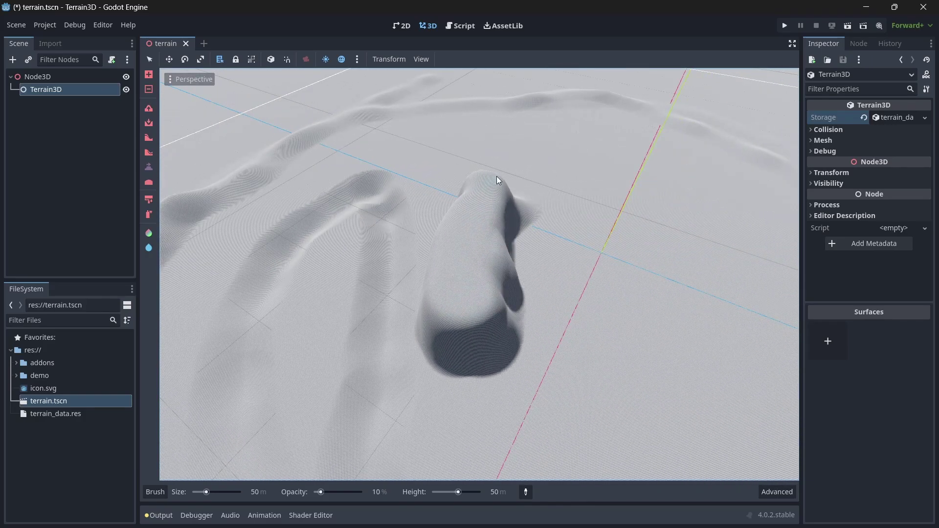
click(156, 493)
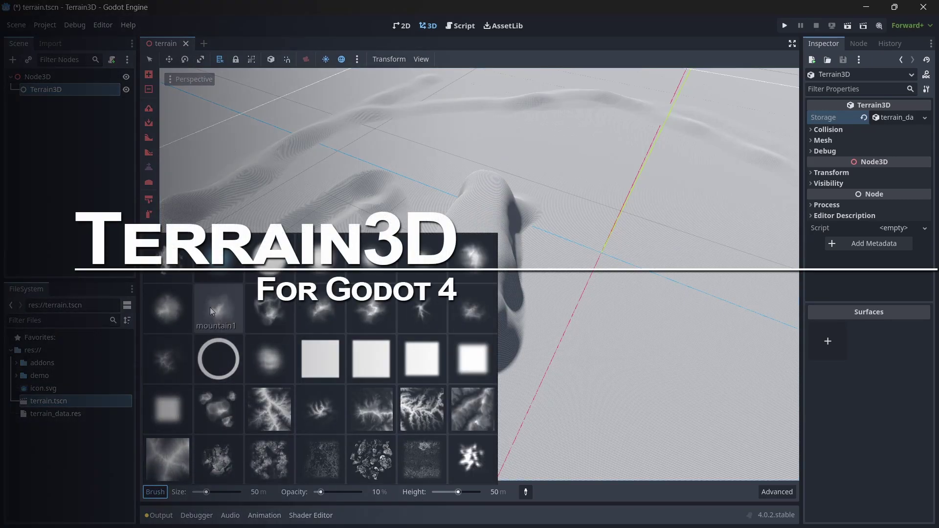
click(173, 307)
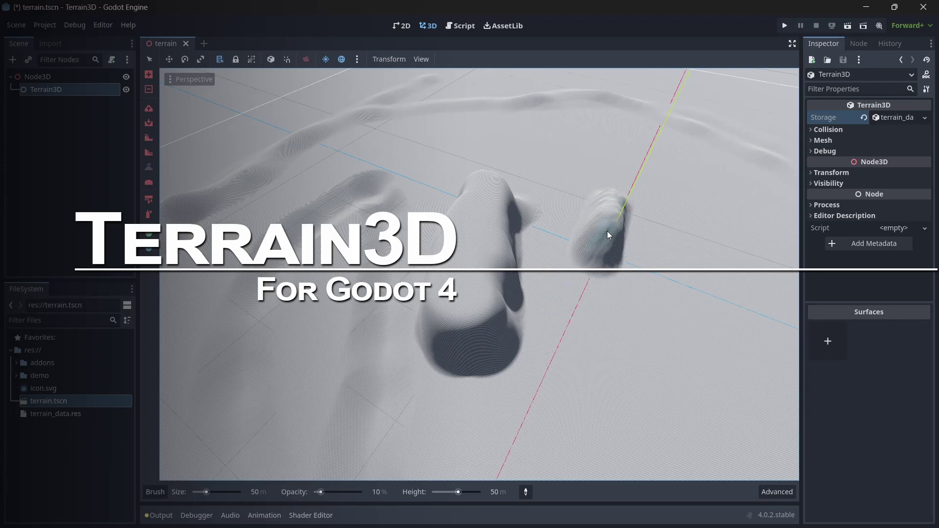
mouse_move(609, 235)
mouse_down()
mouse_move(601, 309)
mouse_move(621, 352)
mouse_up()
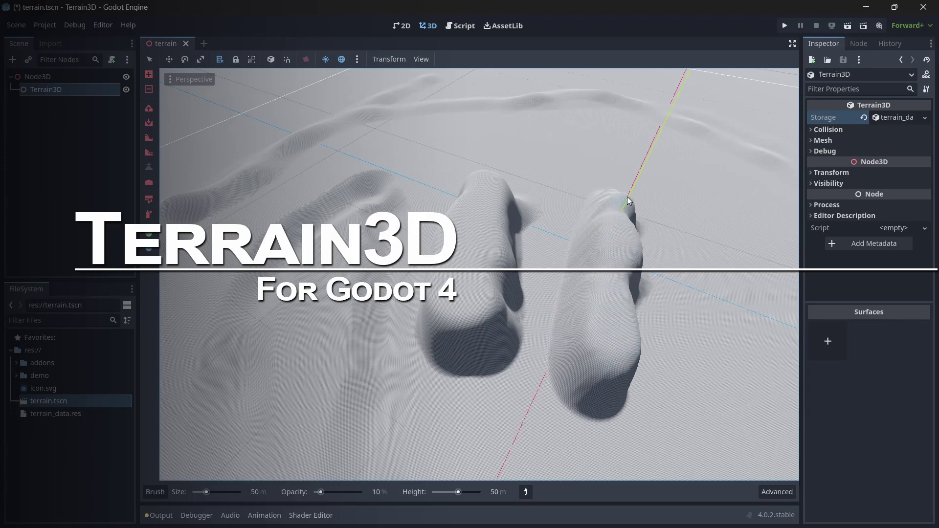
middle_drag(629, 274, 359, 395)
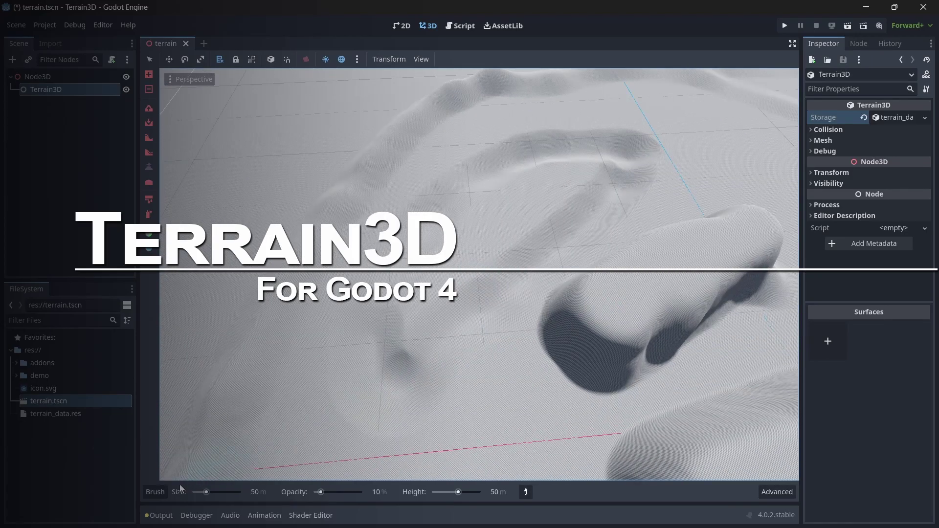
Choose a rugged brush shape and raise a third, rough-textured ridge parallel to the first two with height 50 m and opacity 10%.
click(156, 491)
click(262, 316)
middle_drag(440, 343, 646, 343)
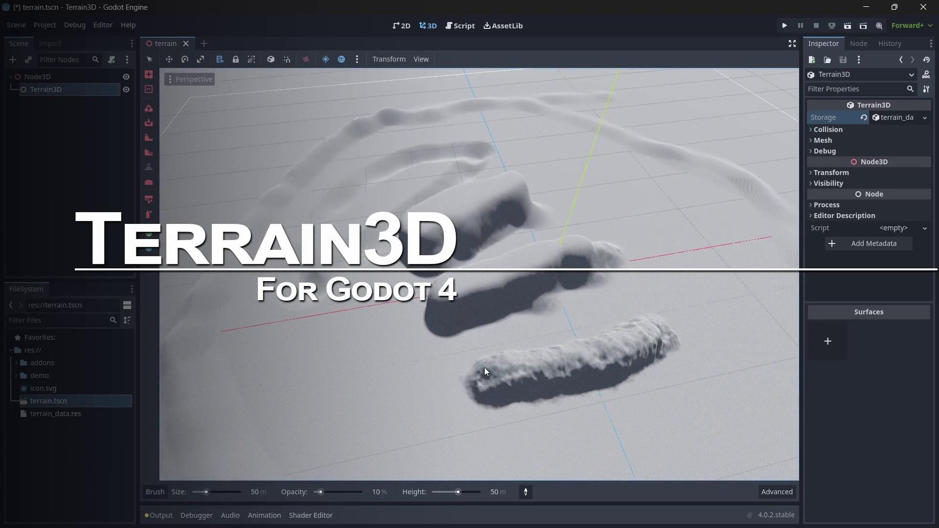
mouse_move(484, 368)
mouse_down()
mouse_move(642, 336)
mouse_move(563, 350)
mouse_up()
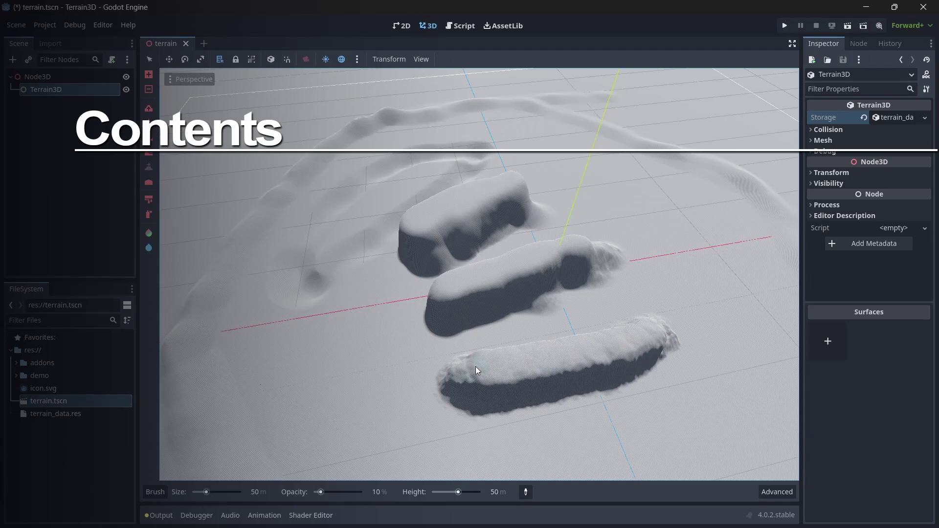
mouse_move(476, 366)
mouse_down()
mouse_move(629, 338)
mouse_move(495, 387)
mouse_up()
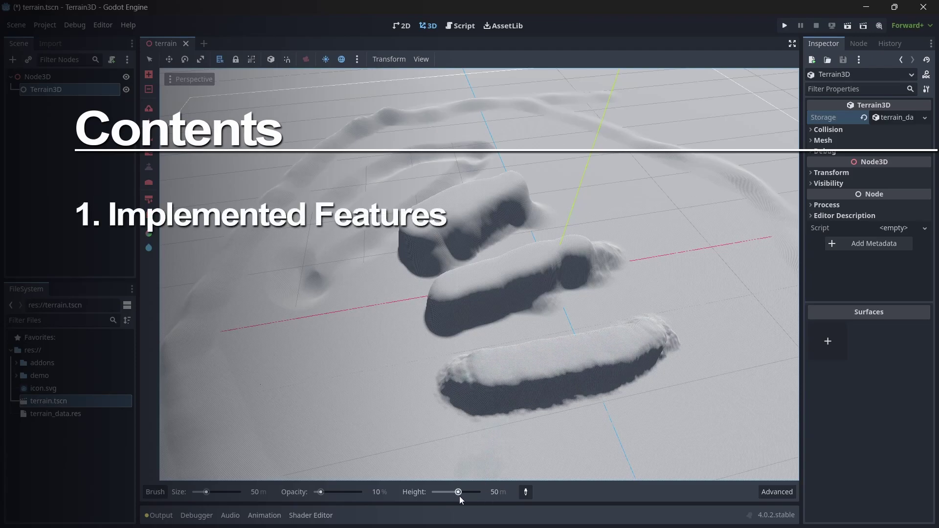
Shape a short mound beside the third ridge with height 30 m and carve a shallow trench next to it with height -11.9 m.
click(494, 493)
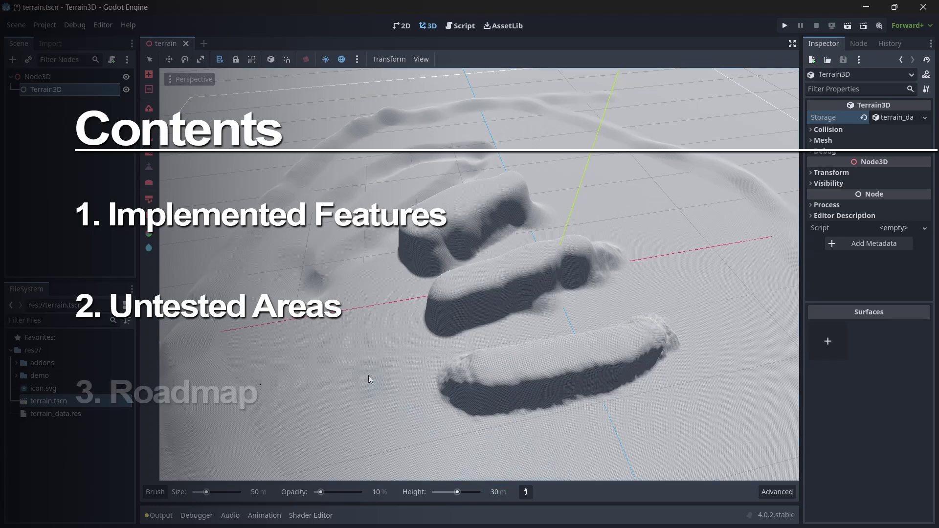
drag(371, 380, 415, 424)
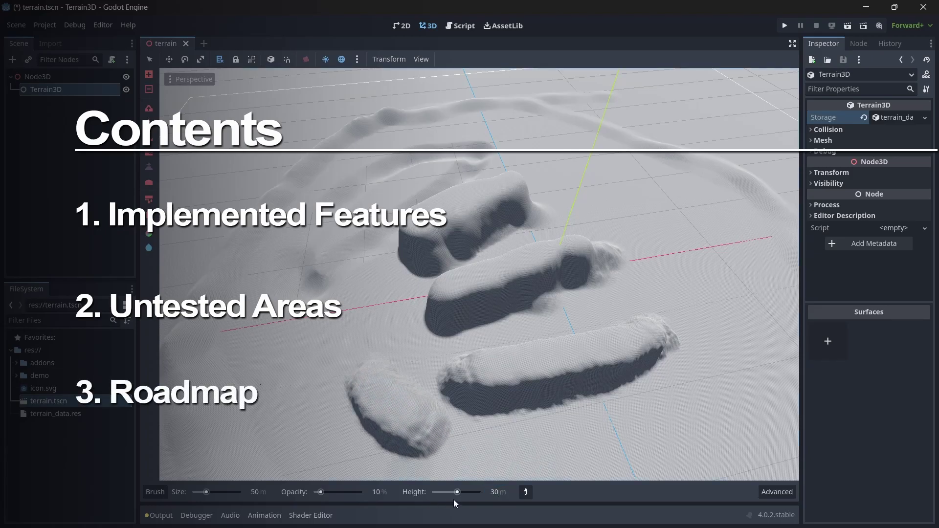
drag(458, 493, 447, 492)
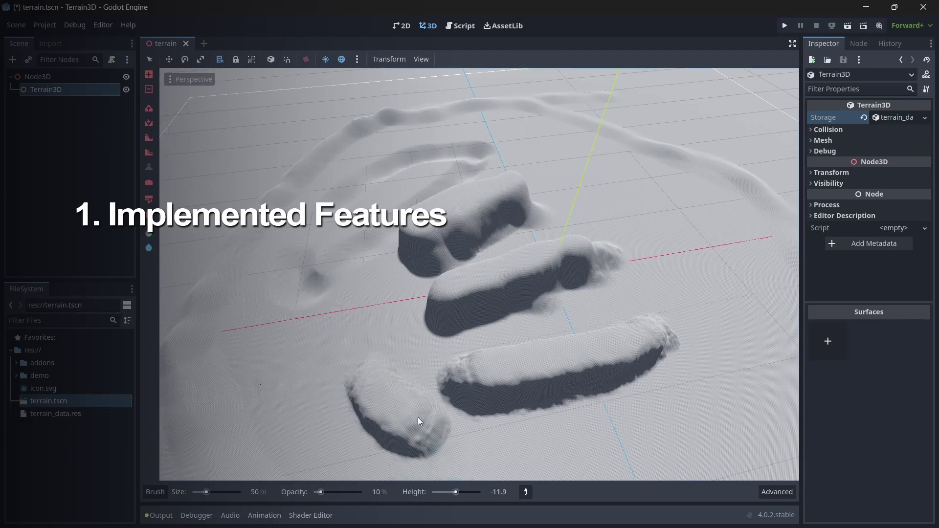
drag(295, 365, 298, 413)
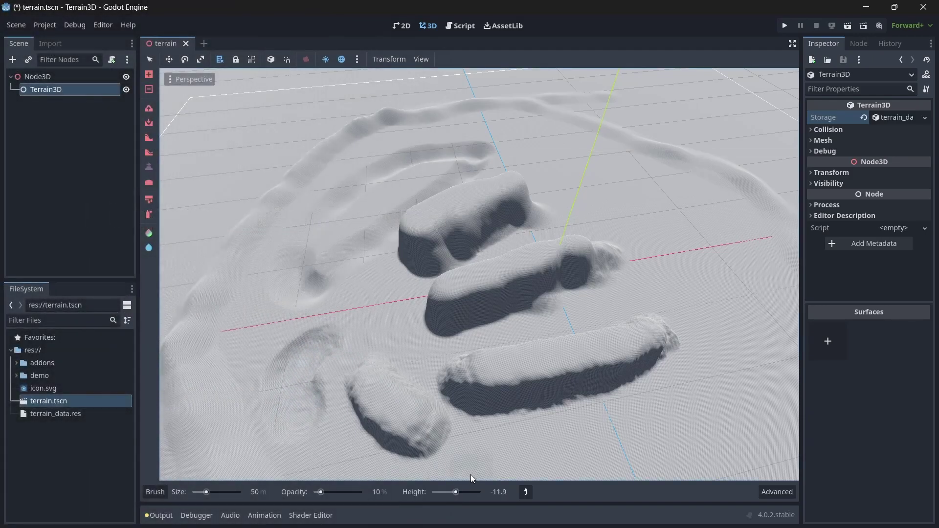
drag(457, 492, 456, 495)
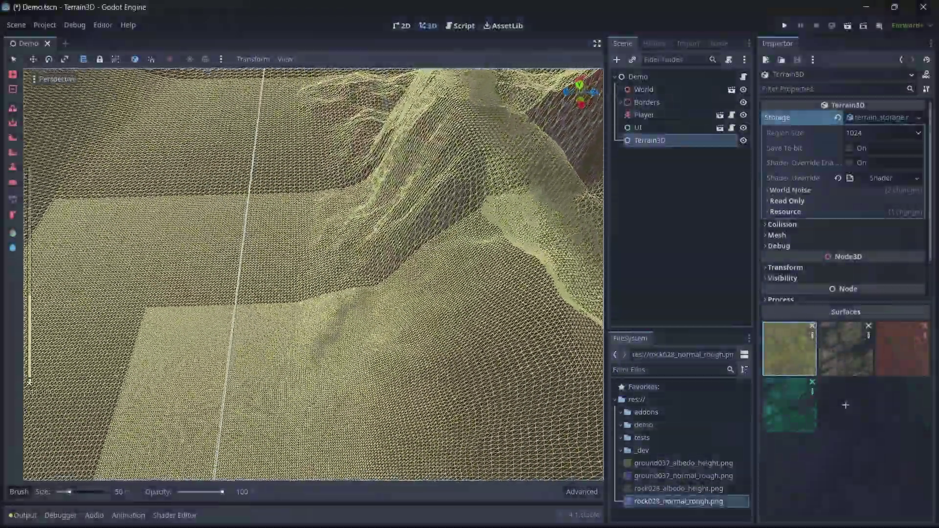
right_drag(313, 274, 416, 218)
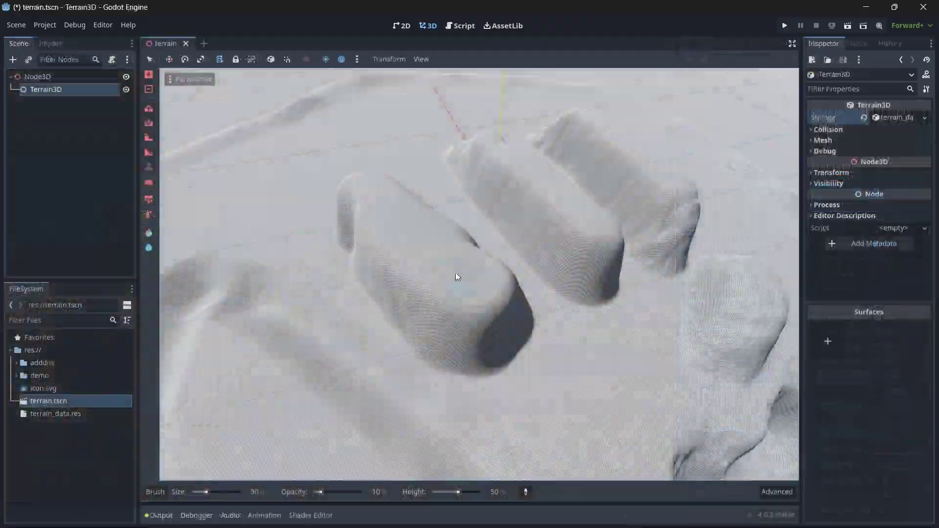
Extend the first ridge in a wide curve to join the short mound, using height 50 m and smoothing the junction at 4% opacity.
mouse_move(457, 277)
mouse_down()
mouse_move(553, 339)
mouse_move(628, 345)
mouse_up()
middle_drag(628, 345, 584, 342)
drag(398, 325, 456, 339)
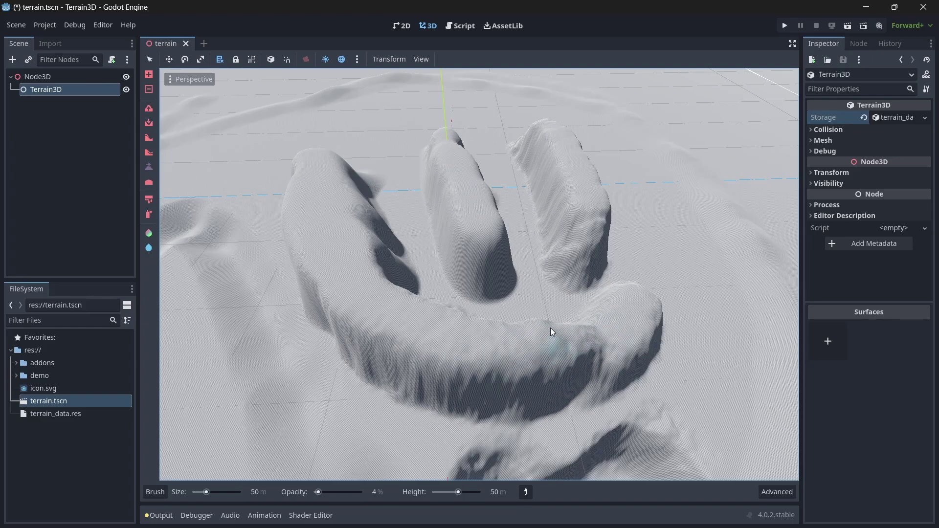
drag(596, 323, 615, 308)
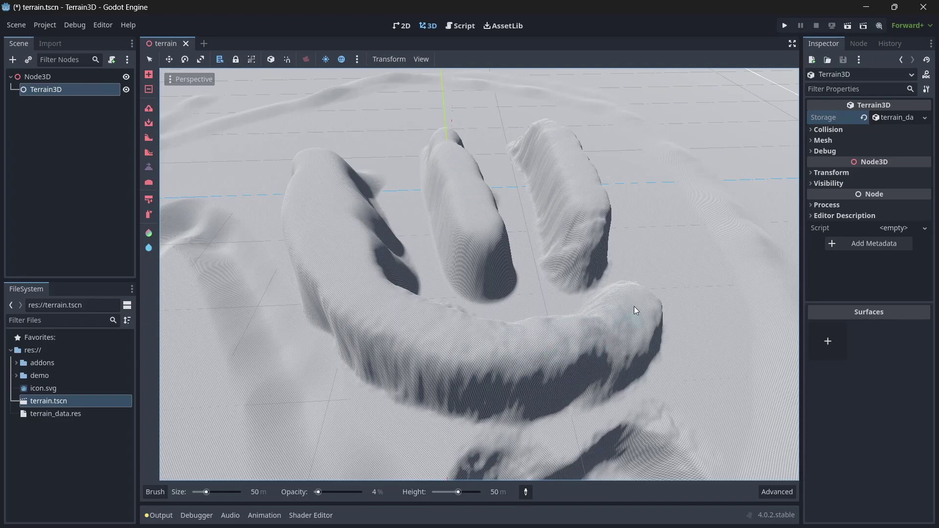
Raise a flat-topped plateau beyond the third ridge with opacity 100% and height 50 m, and open the advanced brush settings.
middle_drag(635, 307, 606, 307)
middle_drag(470, 436, 405, 439)
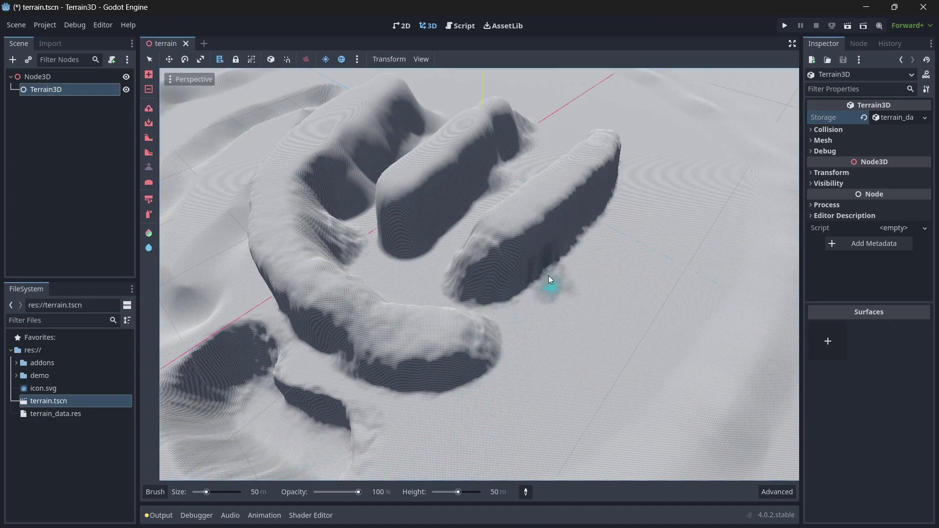
mouse_move(591, 325)
mouse_down()
mouse_move(548, 373)
mouse_move(582, 326)
mouse_up()
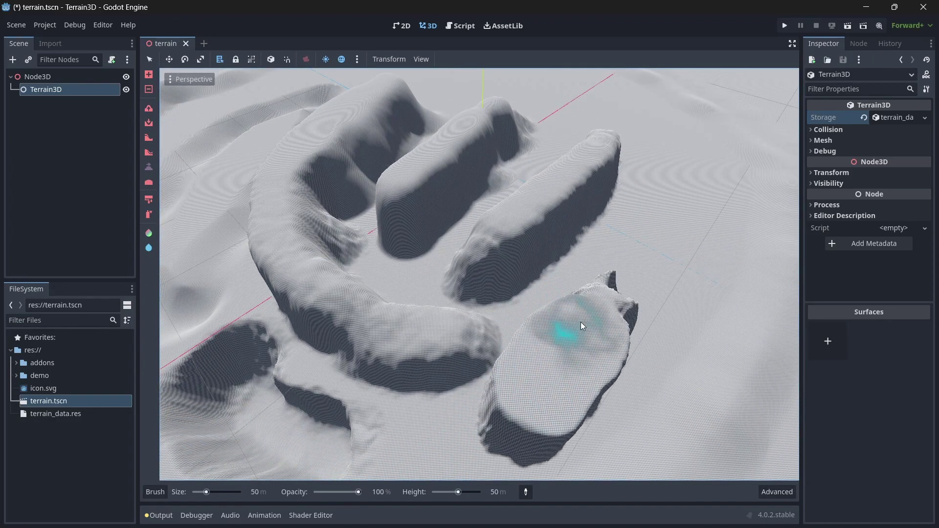
mouse_move(615, 281)
mouse_down()
mouse_move(555, 347)
mouse_move(646, 237)
mouse_up()
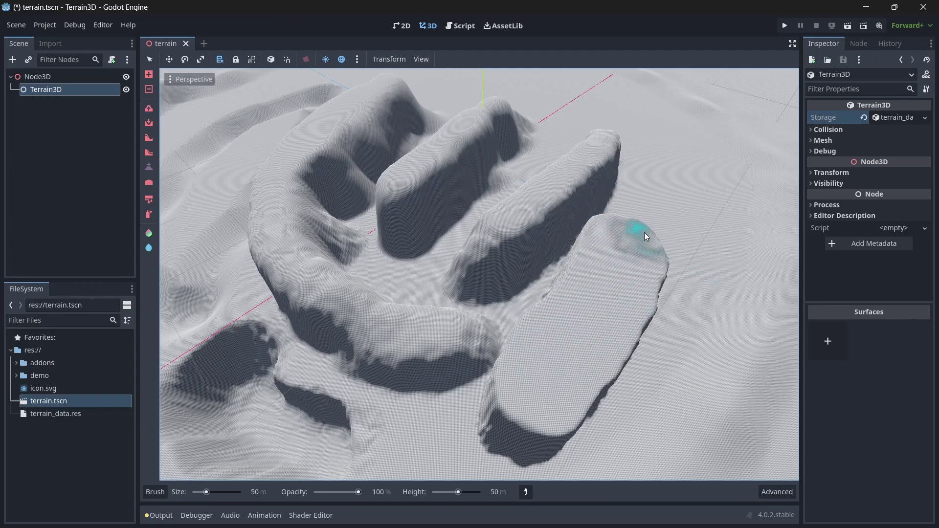
middle_drag(664, 193, 554, 269)
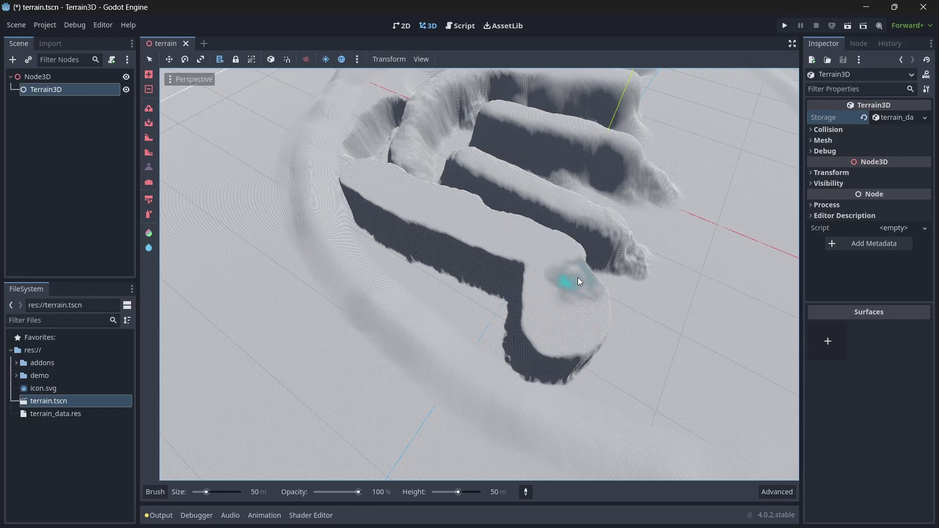
middle_drag(573, 318, 497, 315)
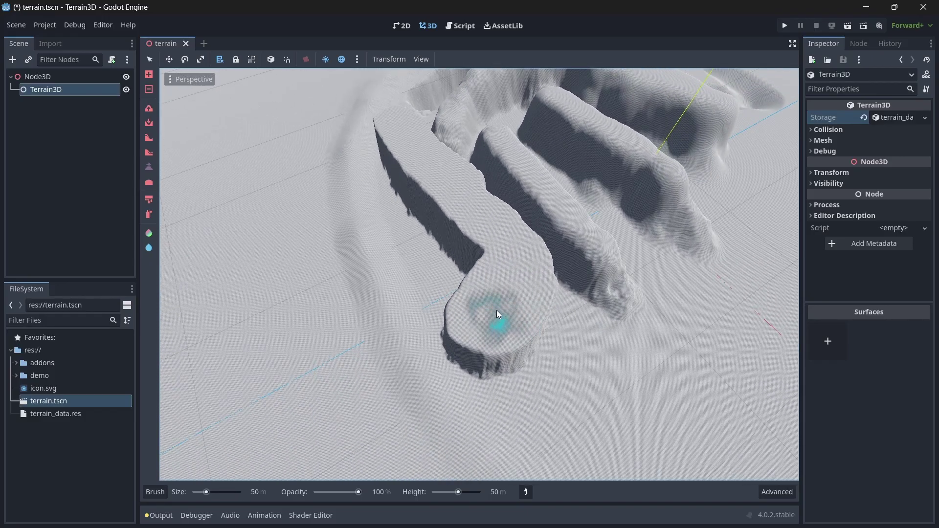
click(786, 492)
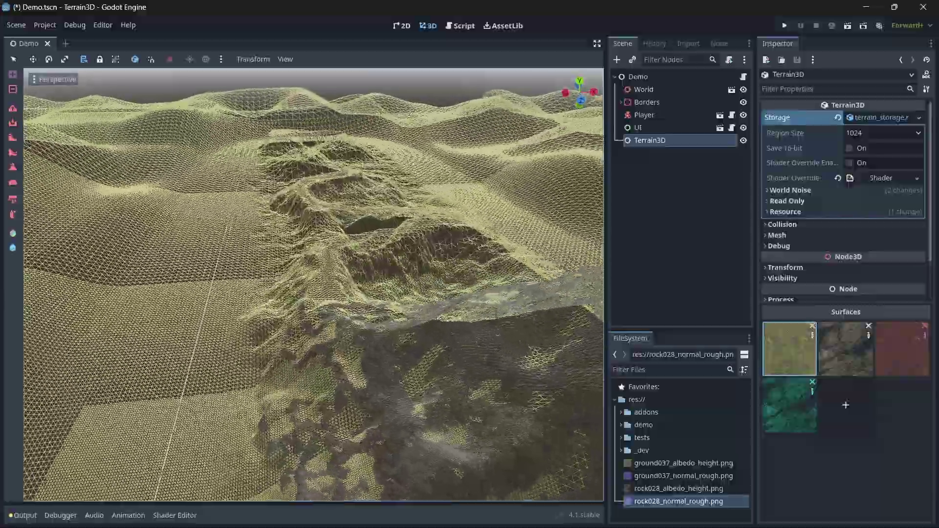
key(w)
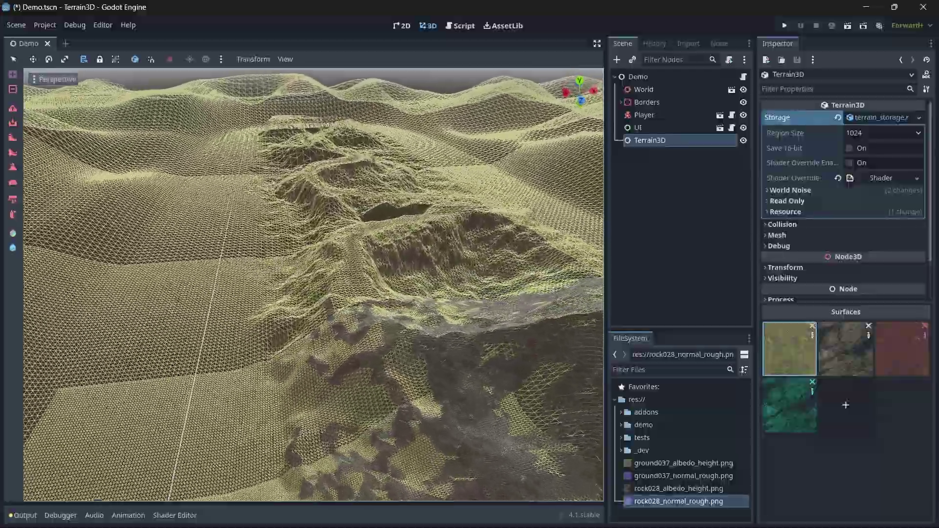
key(w)
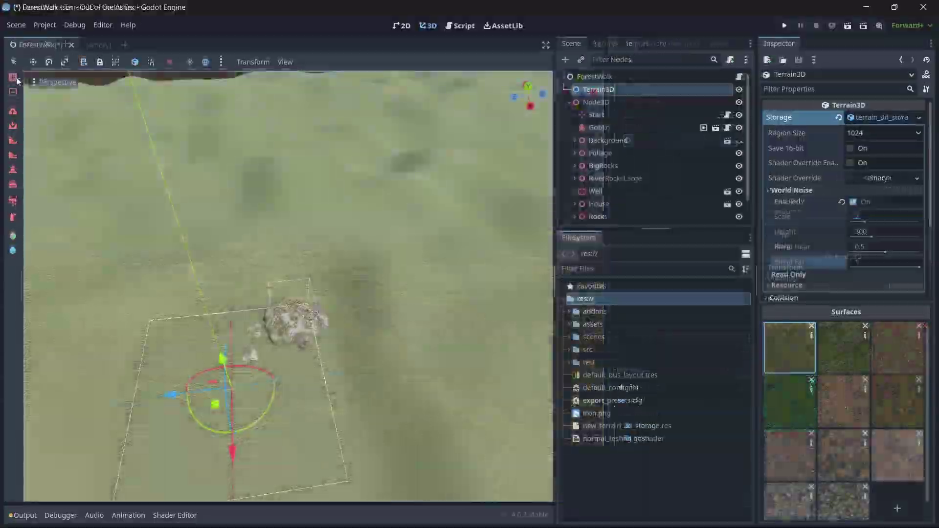
Add two separate terrain regions away from the existing one and raise curved strokes inside one with a 50 m brush at 66% opacity.
click(372, 190)
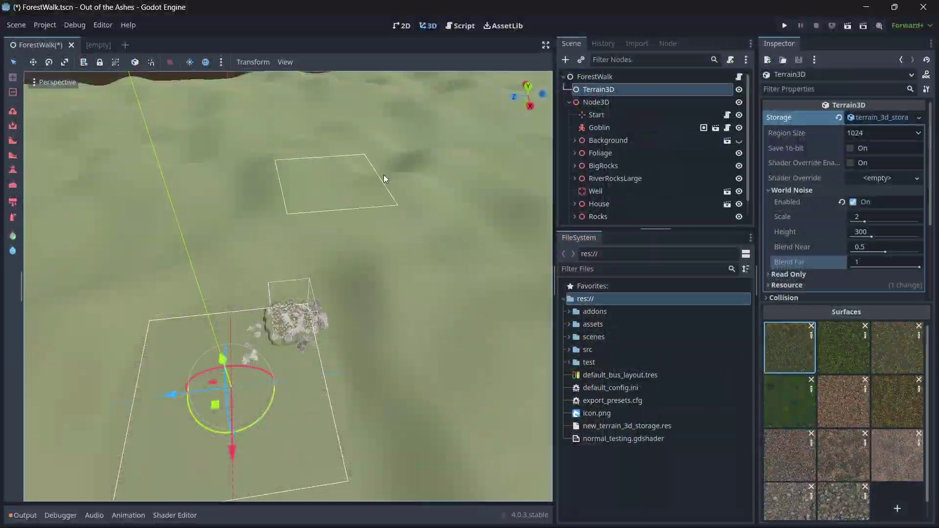
click(94, 183)
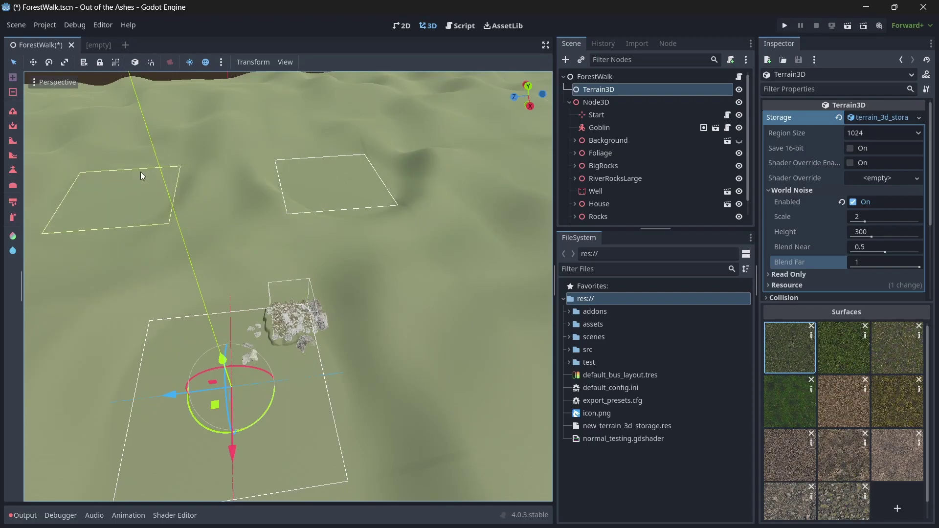
click(13, 111)
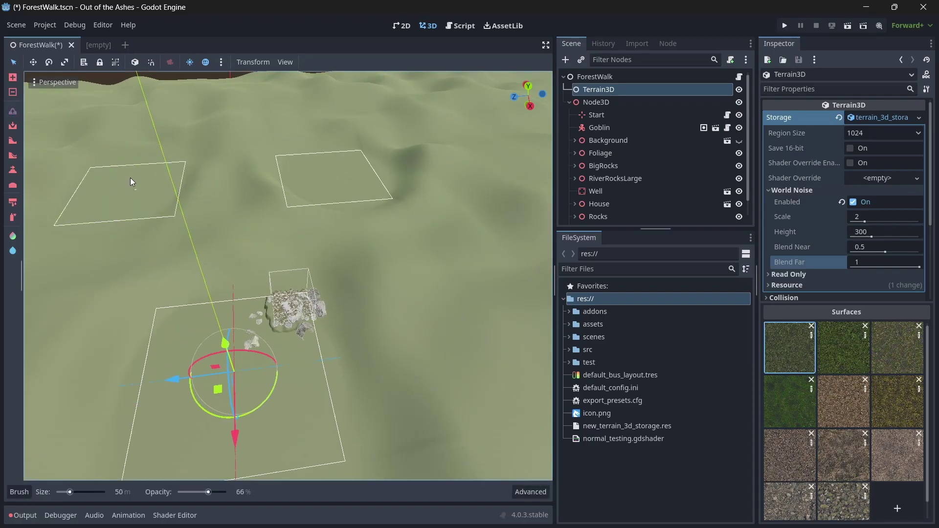
key(w)
right_drag(98, 190, 171, 188)
scroll(172, 189, up, 2)
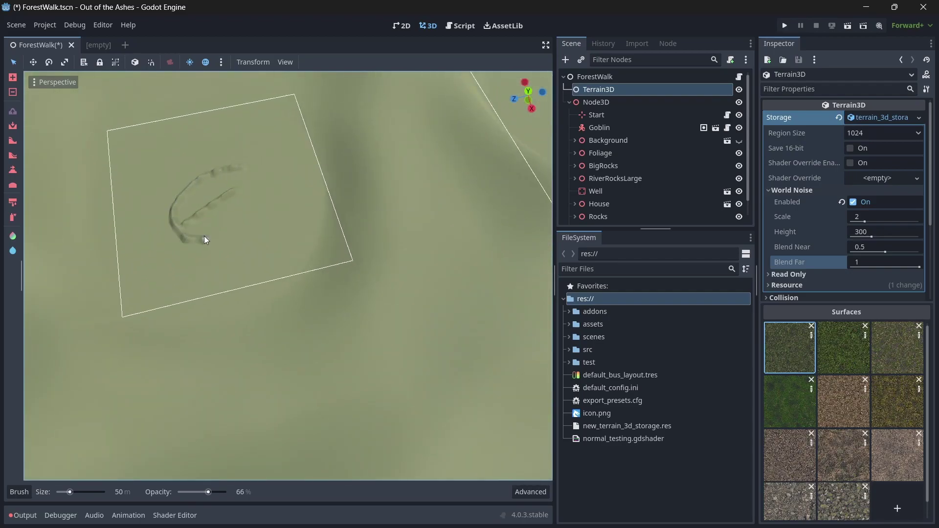
click(84, 492)
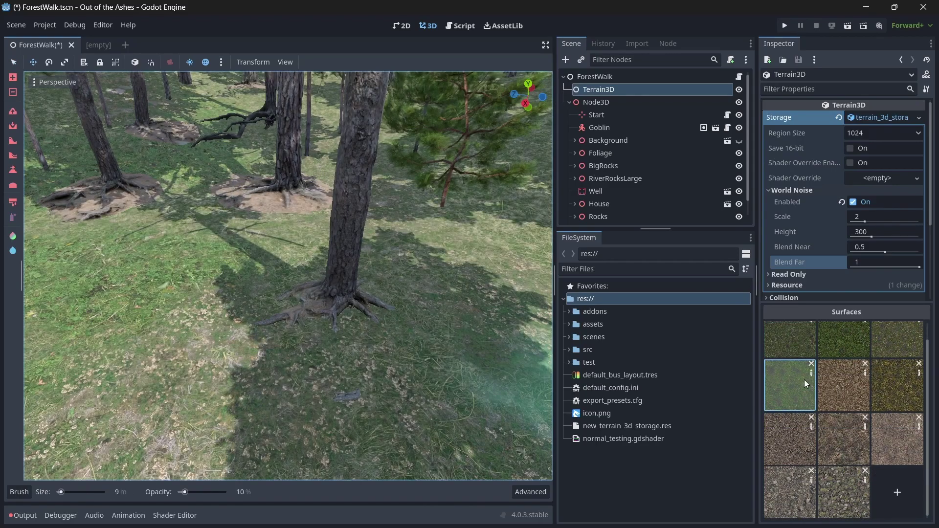
Spray the brown leaf-litter surface around the base of the nearest tree with a 9 m brush at 10% opacity.
click(842, 386)
mouse_move(375, 322)
mouse_down()
mouse_move(347, 295)
mouse_move(360, 291)
mouse_up()
drag(363, 251, 365, 295)
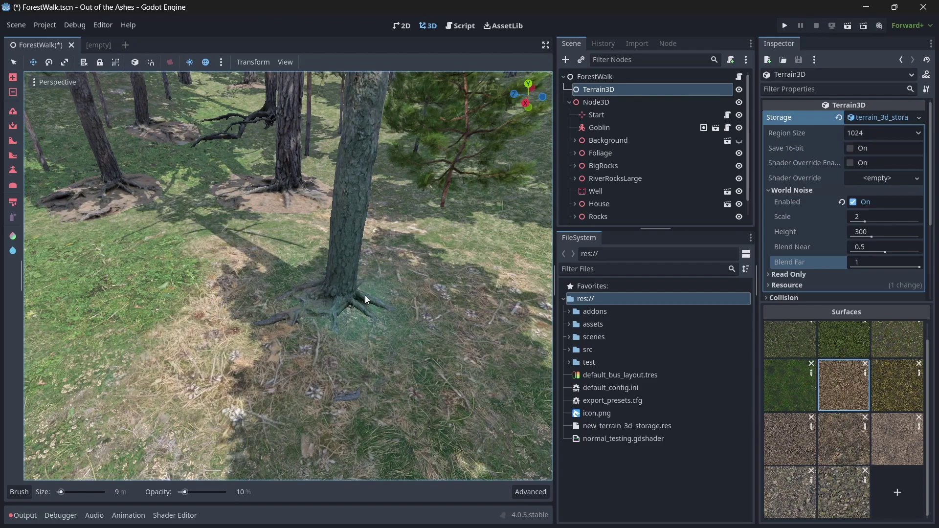
scroll(215, 489, down, 7)
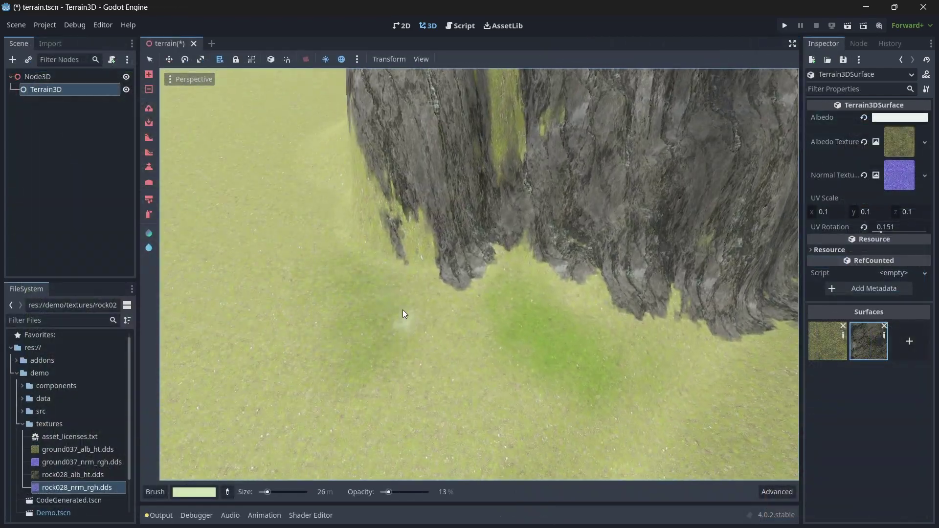
Tint the grass below the cliff green with a 26 m brush at 13% opacity and change the paint colour to pale yellow.
mouse_move(585, 362)
mouse_down()
mouse_move(436, 264)
mouse_move(317, 370)
mouse_up()
click(194, 492)
click(96, 392)
click(400, 401)
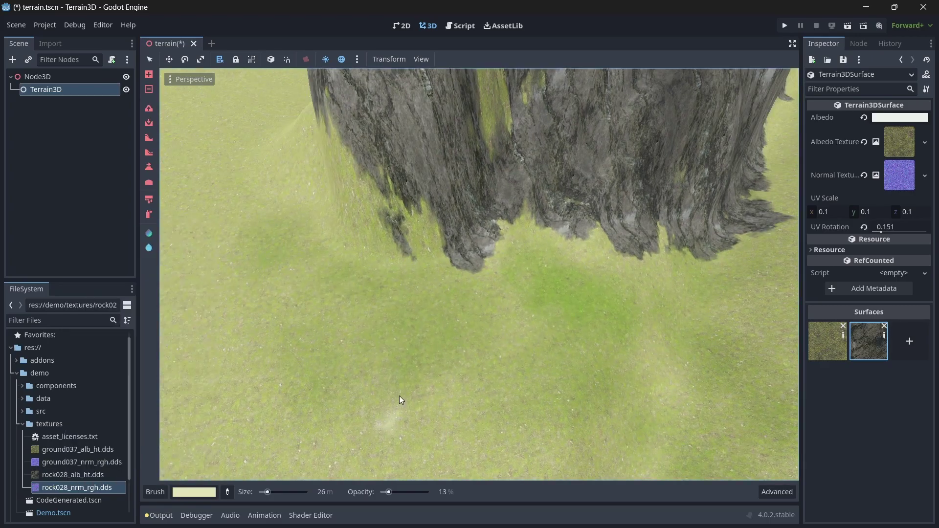
Paint colour variation over the grass along the foot of the cliff, switching the brush colour to beige.
right_drag(401, 401, 372, 372)
mouse_move(465, 274)
right_down()
mouse_move(465, 197)
mouse_move(465, 281)
mouse_move(576, 324)
mouse_move(538, 257)
right_up()
drag(564, 383, 693, 336)
drag(693, 335, 737, 305)
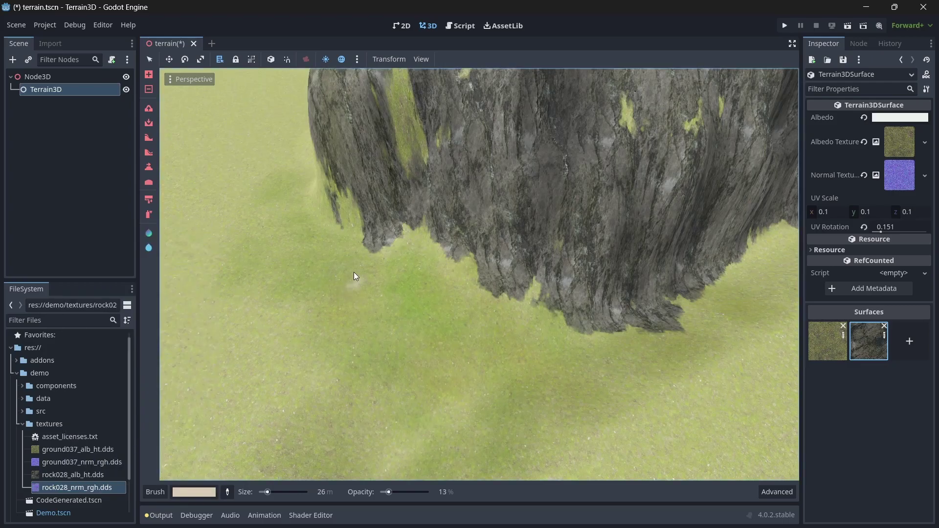
mouse_move(354, 274)
mouse_down()
mouse_move(676, 409)
mouse_move(568, 425)
mouse_up()
right_drag(341, 218, 341, 142)
middle_drag(545, 279, 563, 293)
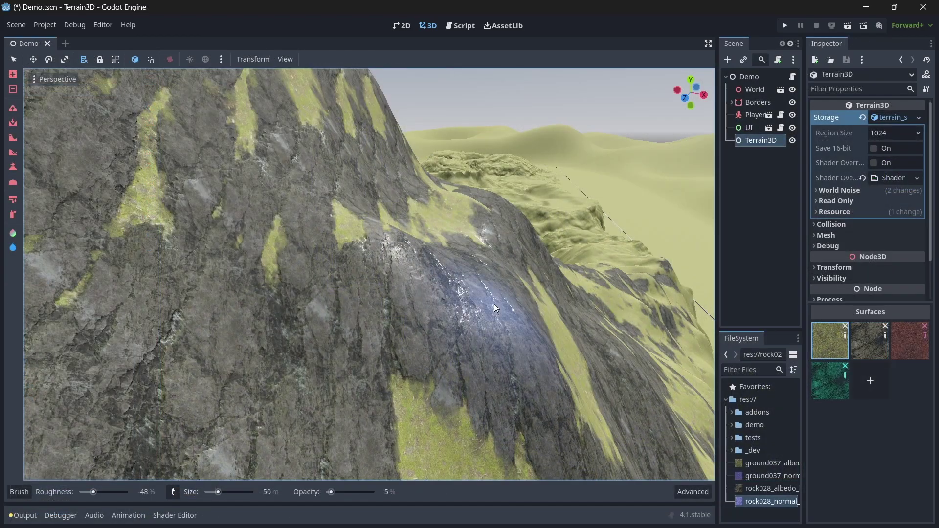
Paint roughness over the rocky cliff face at -48% and again at 20%, using a 50 m brush at 5% opacity.
mouse_move(439, 327)
mouse_down()
mouse_move(343, 244)
mouse_move(345, 161)
mouse_move(255, 161)
mouse_move(179, 198)
mouse_move(119, 273)
mouse_move(124, 478)
mouse_up()
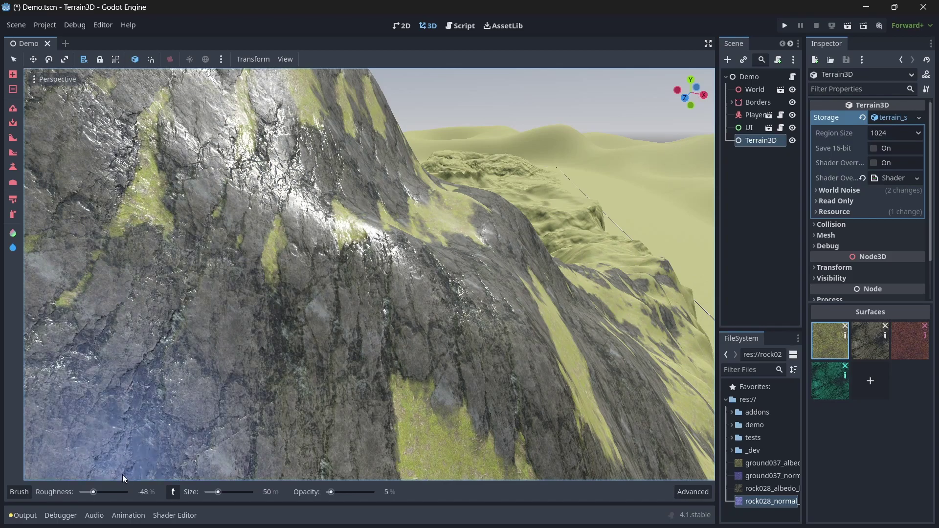
click(107, 497)
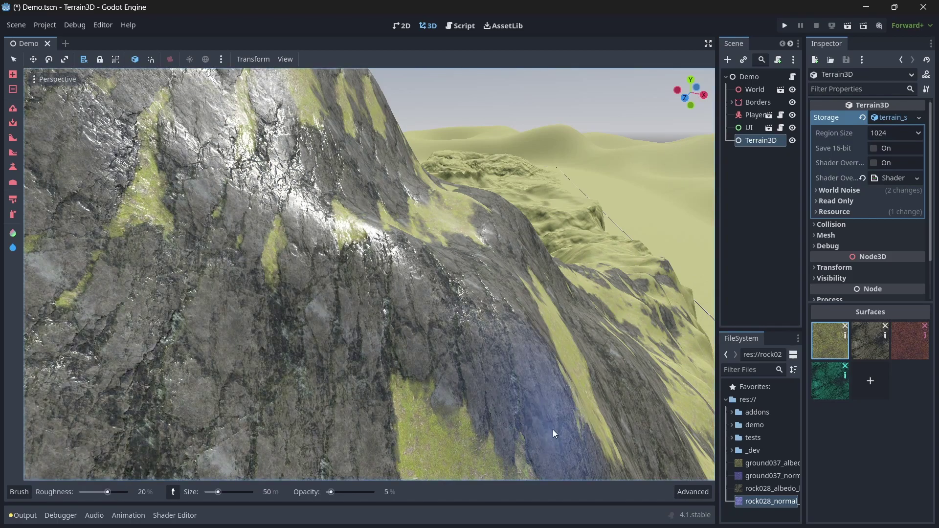
mouse_move(504, 341)
mouse_down()
mouse_move(444, 358)
mouse_move(418, 380)
mouse_move(460, 281)
mouse_move(409, 210)
mouse_move(336, 189)
mouse_move(300, 262)
mouse_move(80, 407)
mouse_move(382, 460)
mouse_up()
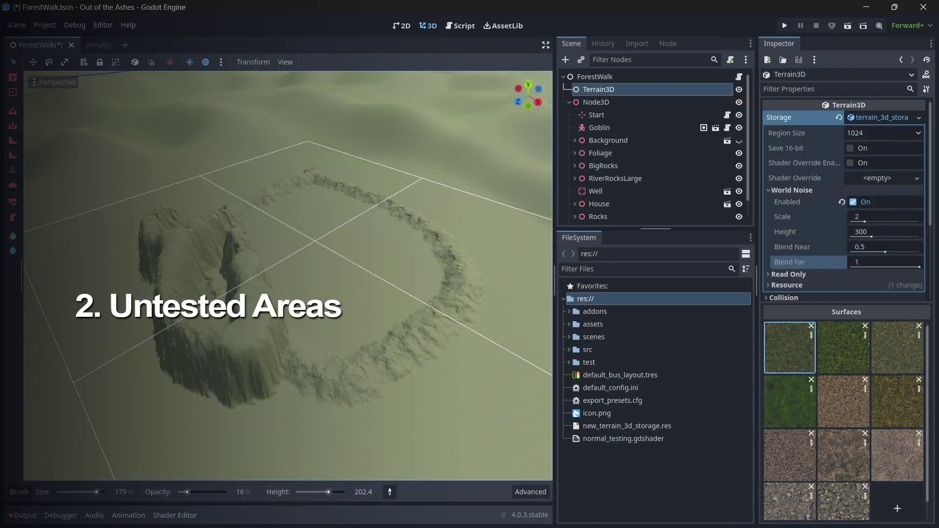
middle_drag(300, 418, 211, 418)
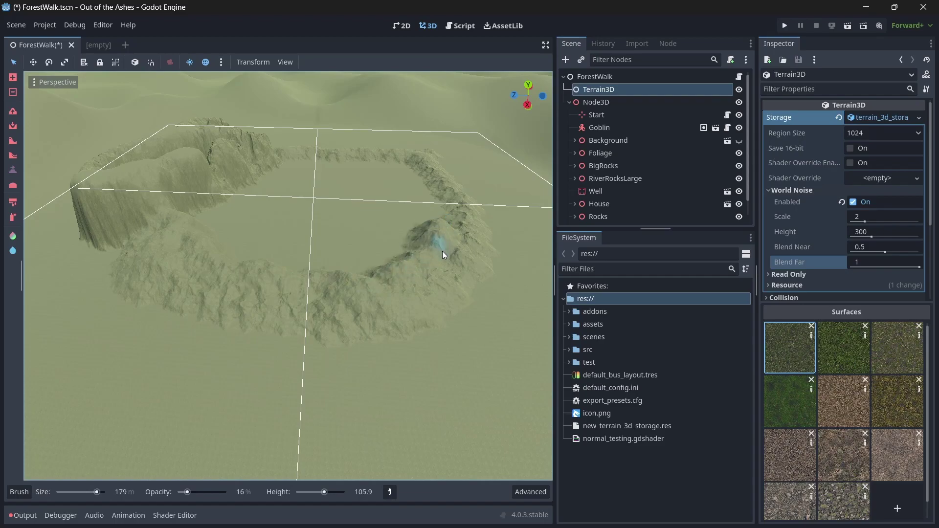
mouse_move(442, 251)
middle_down()
mouse_move(469, 285)
mouse_move(455, 272)
mouse_move(346, 260)
middle_up()
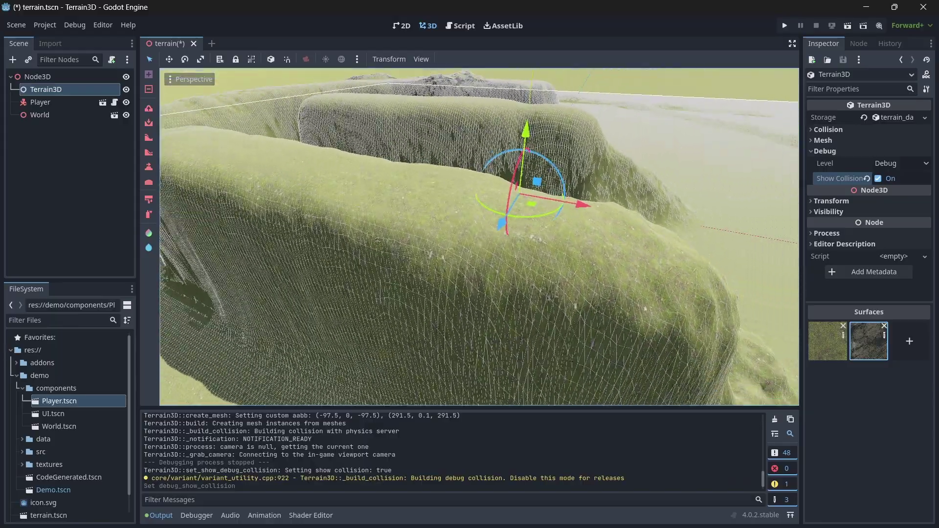
Expand the terrain's collision settings, run the project and move the player over the hills with debug collision shown.
click(818, 130)
key(F5)
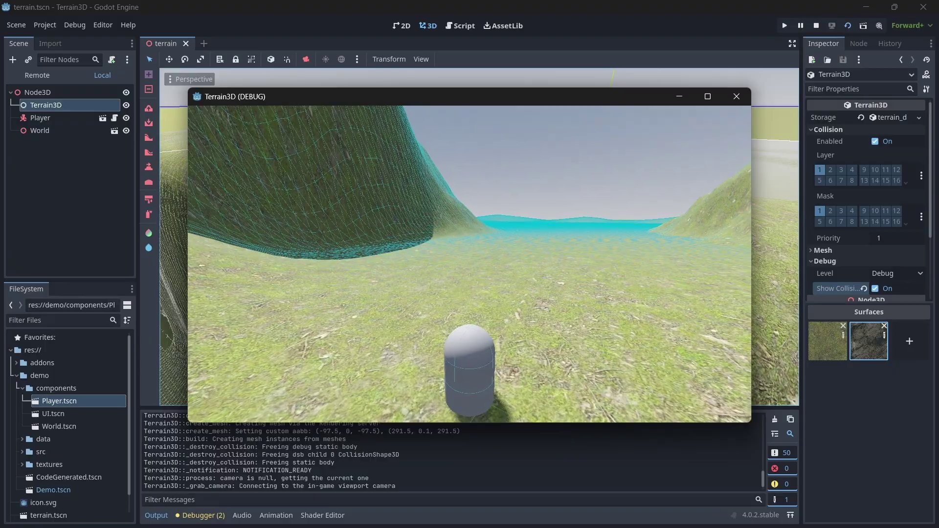
key(w)
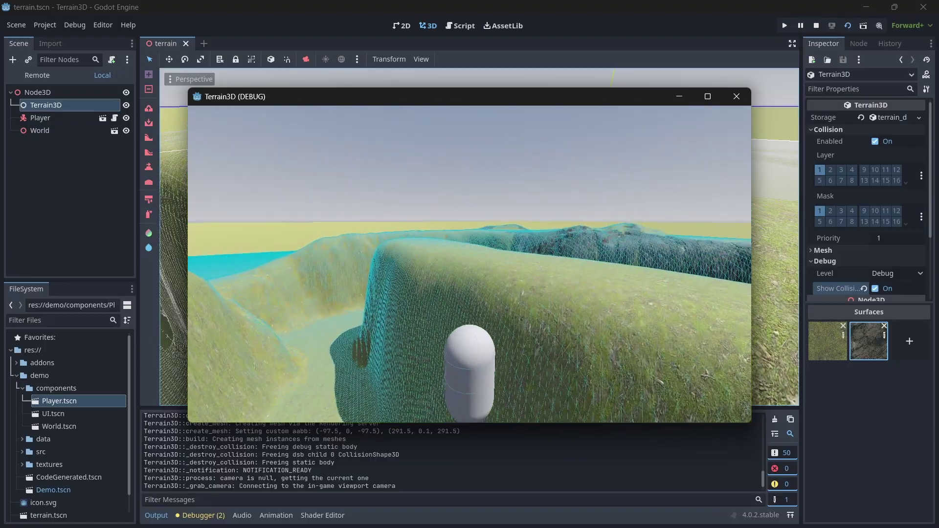
key(w)
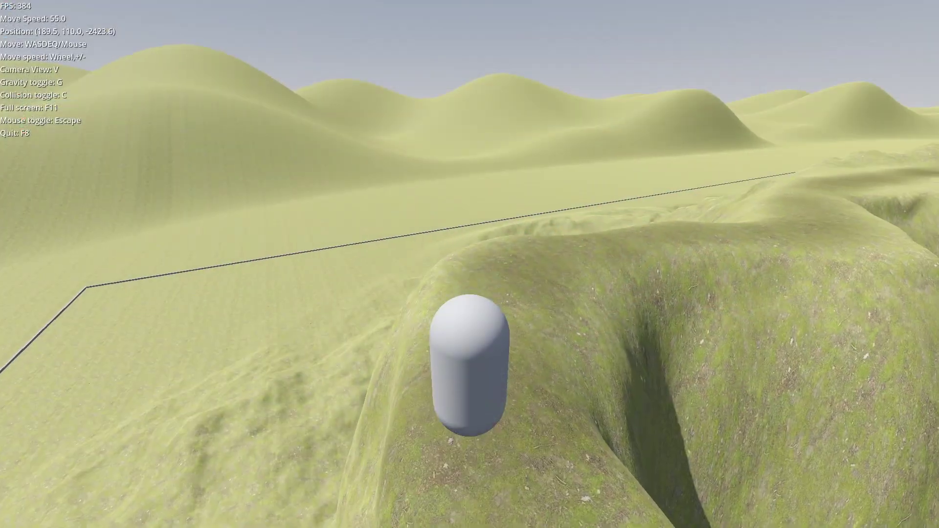
Walk the player along the grassy ridge and valley of the running demo, switching to the third-person camera on the way.
key(w)
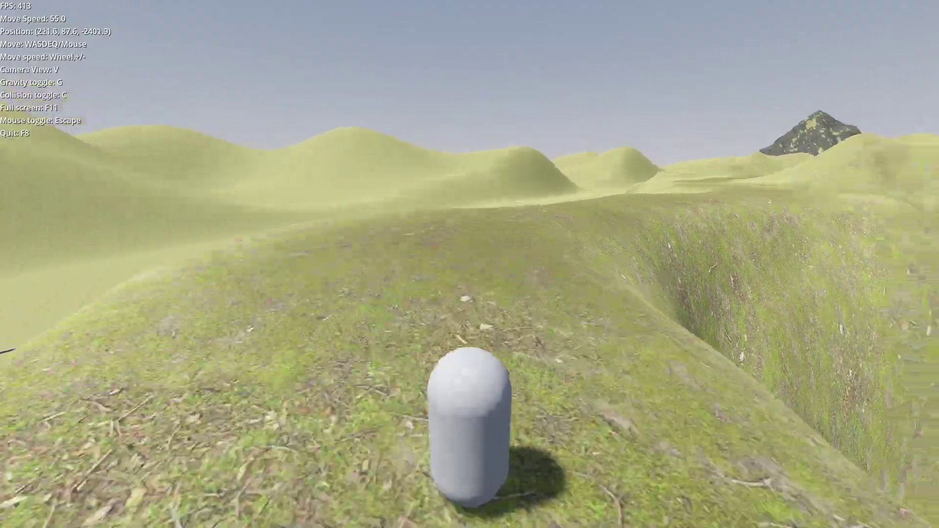
key(w)
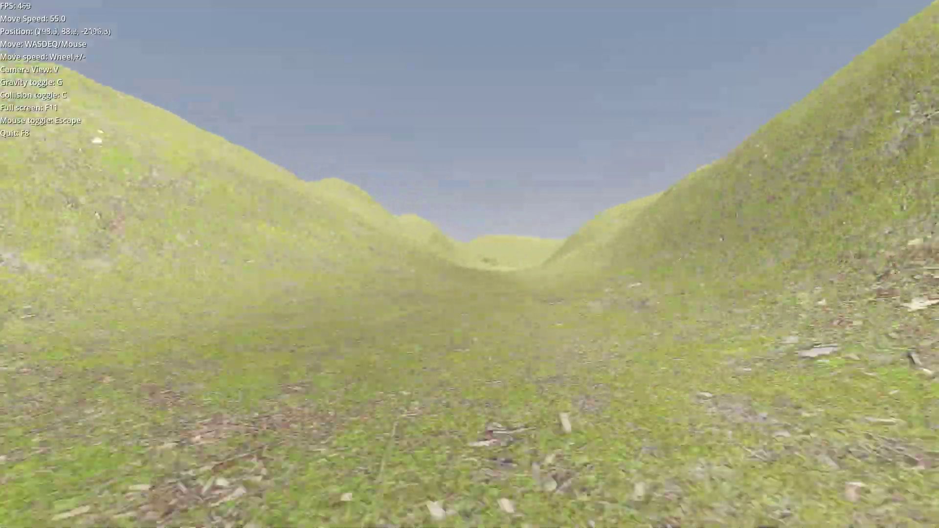
key(v)
key(w)
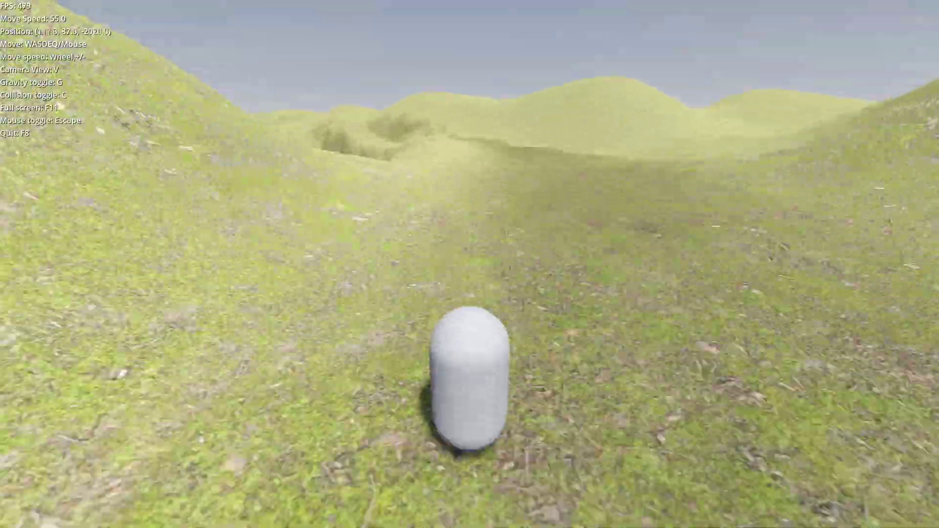
key(w)
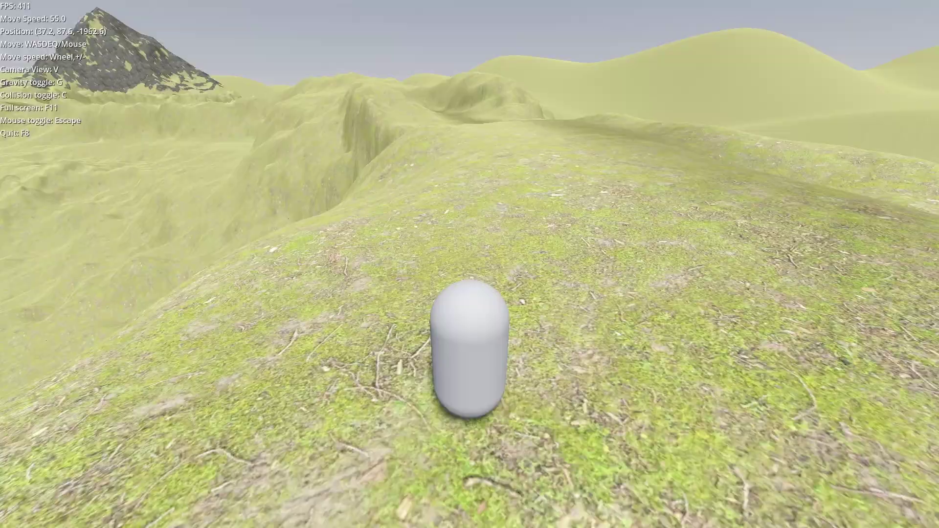
key(w)
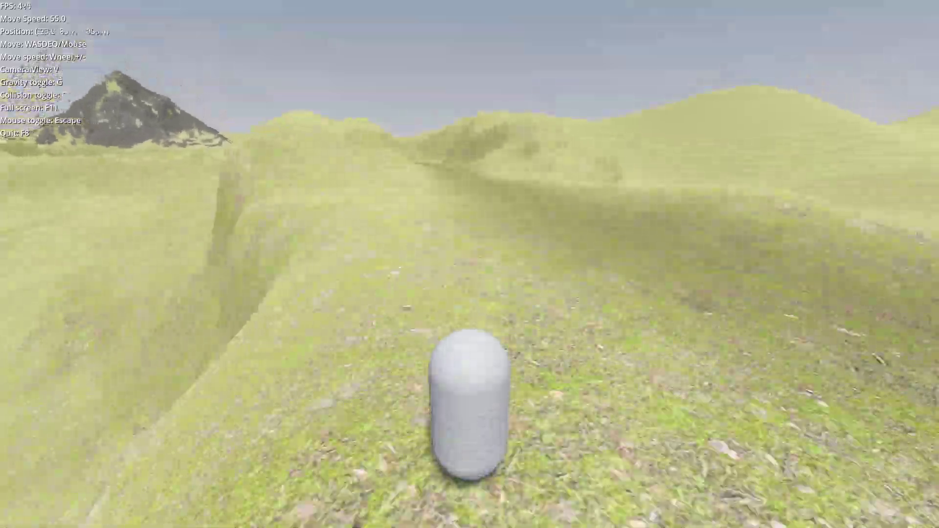
key(w)
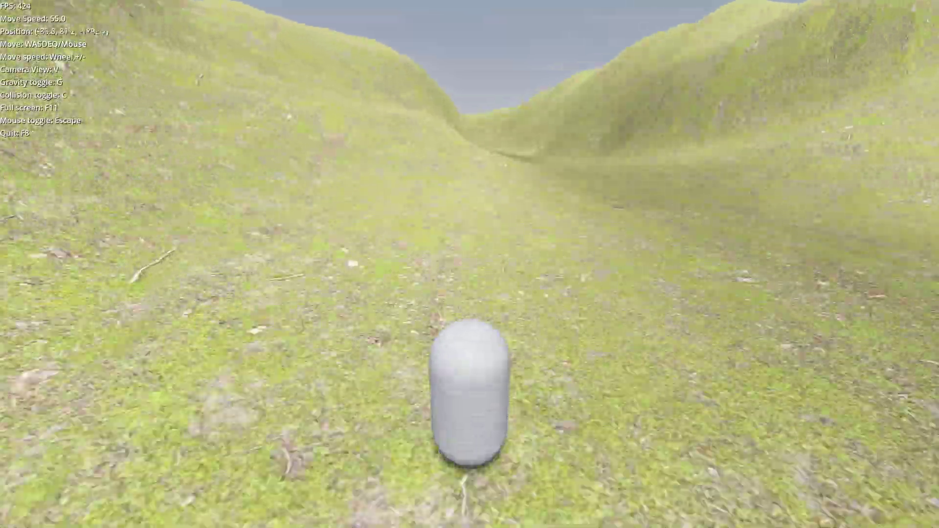
key(w)
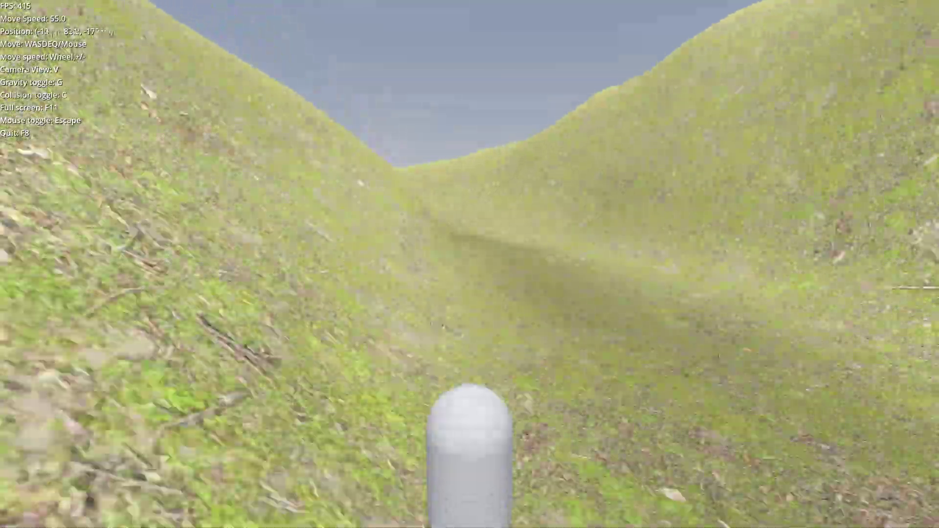
Raise the player's move speed and continue through the valley onto the open grassland.
key(w)
scroll(470, 264, up, 8)
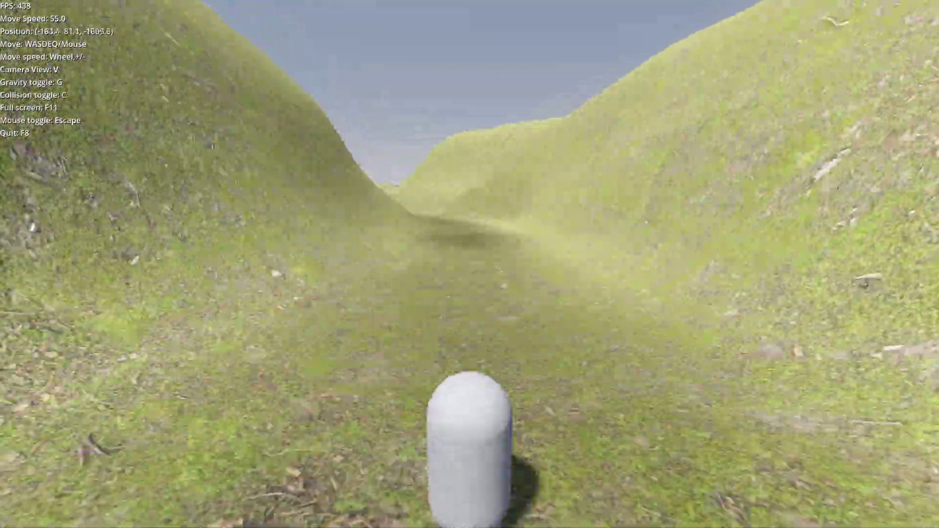
key(w)
scroll(470, 264, up, 2)
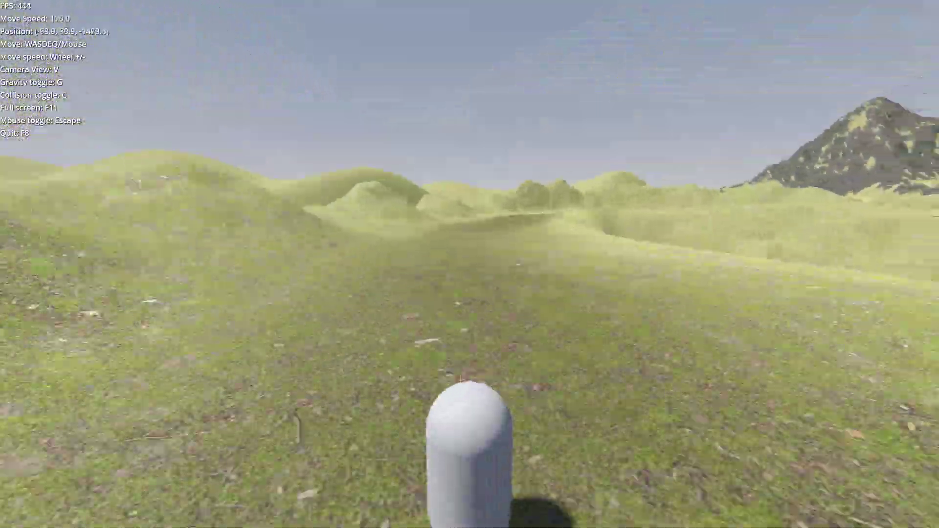
key(w)
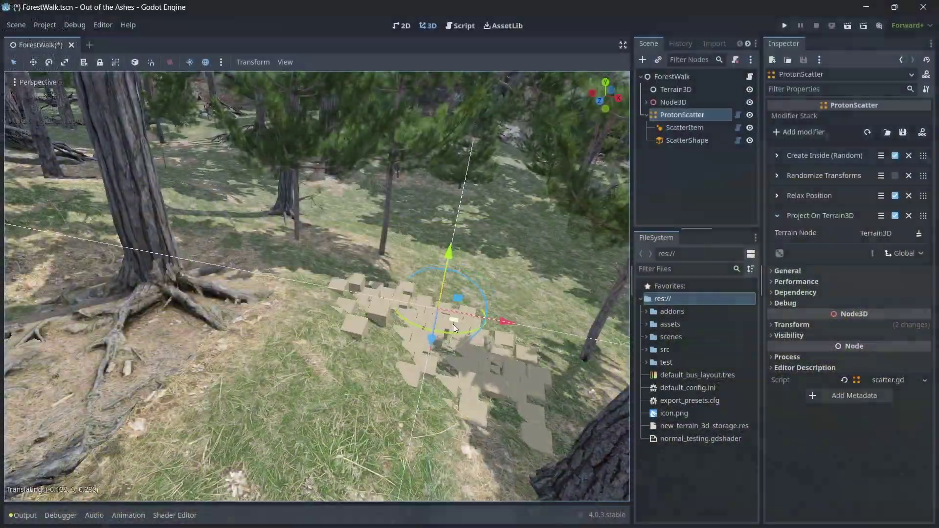
Move the ProtonScatter node to different places across the forest floor so its items are projected on the terrain.
drag(453, 324, 529, 212)
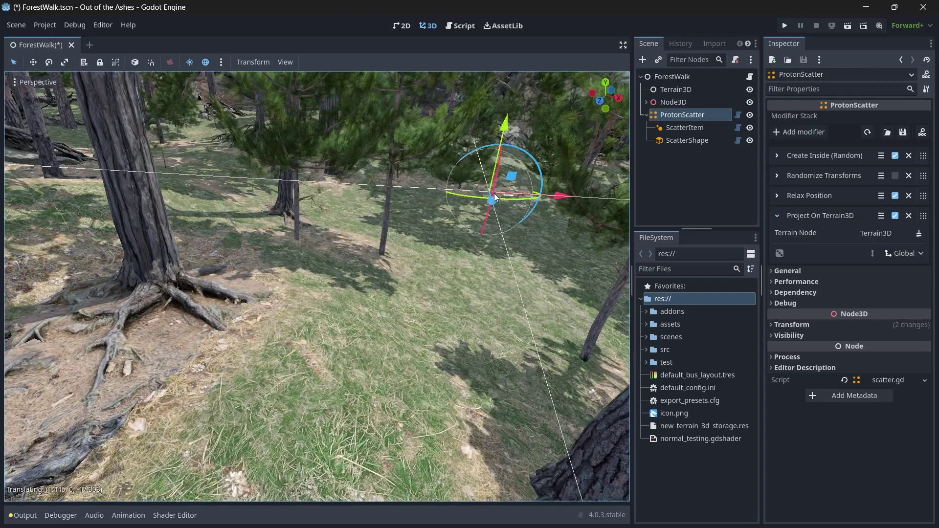
drag(409, 242, 380, 387)
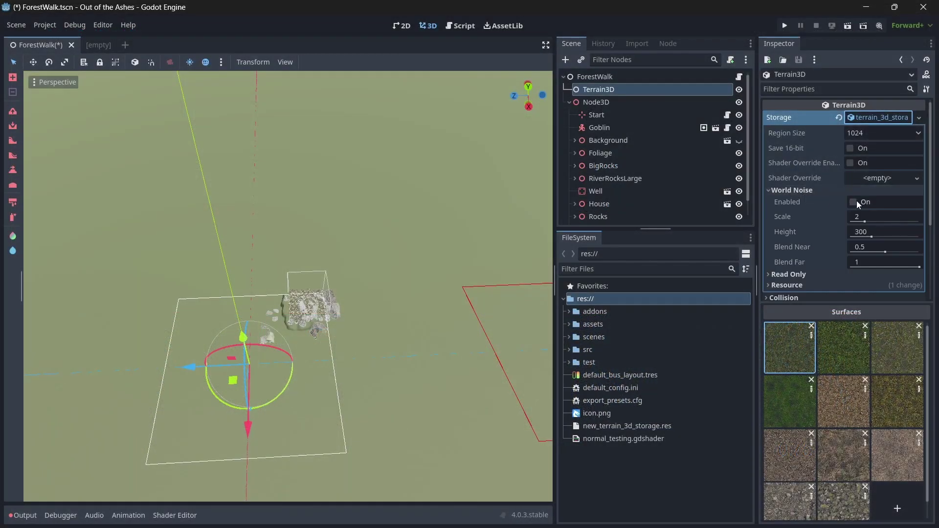
Enable World Noise in the Terrain3D storage to generate hills around the region.
click(853, 202)
key(q)
right_drag(434, 283, 414, 245)
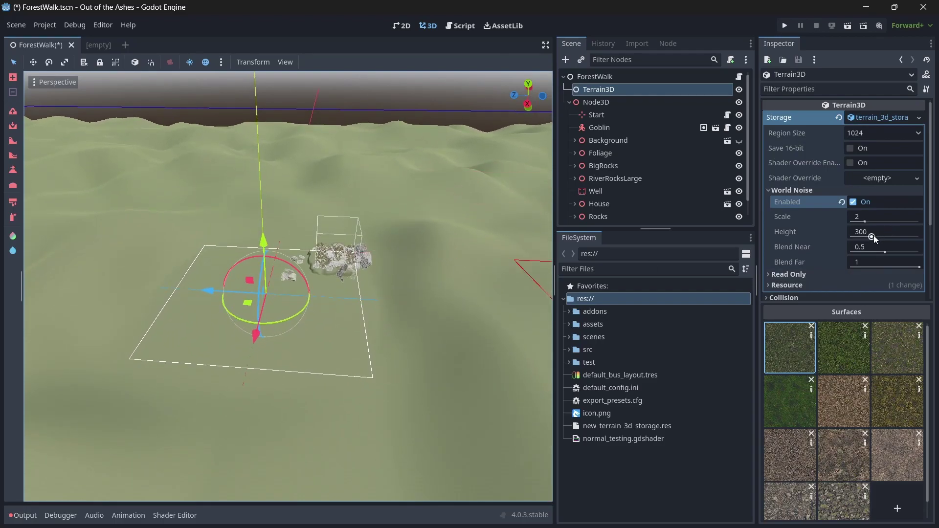
Set the world noise height to 407.143 and blend far to 0.829, fine-tune blend near around 0.607, and increase the scale.
mouse_move(870, 236)
mouse_down()
mouse_move(849, 233)
mouse_move(909, 236)
mouse_move(880, 236)
mouse_move(909, 252)
mouse_move(893, 252)
mouse_up()
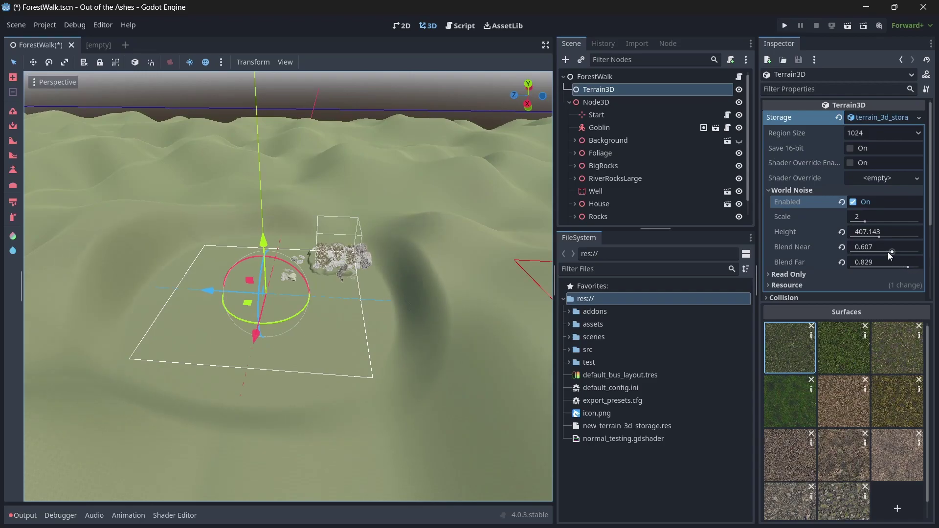
drag(888, 252, 885, 252)
drag(871, 223, 887, 225)
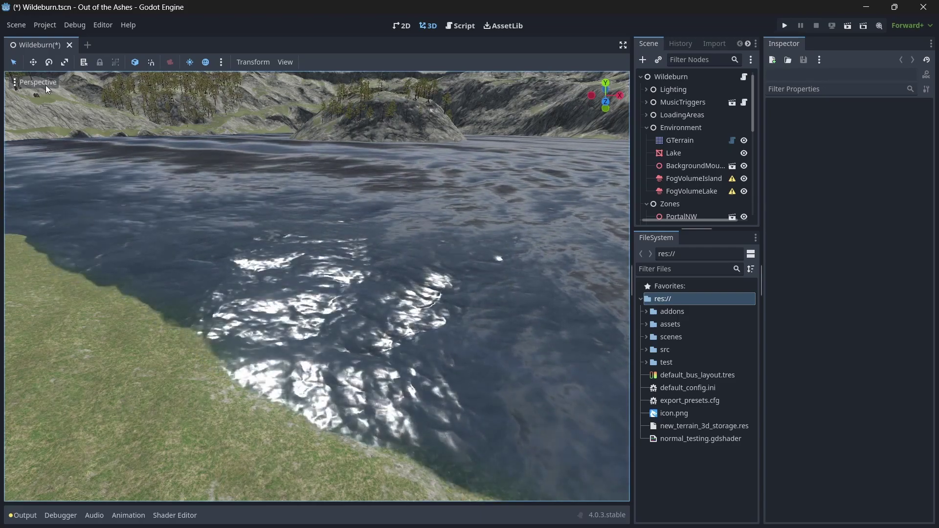
Display the Wildeburn scene as wireframe and hide the GTerrain node.
click(45, 85)
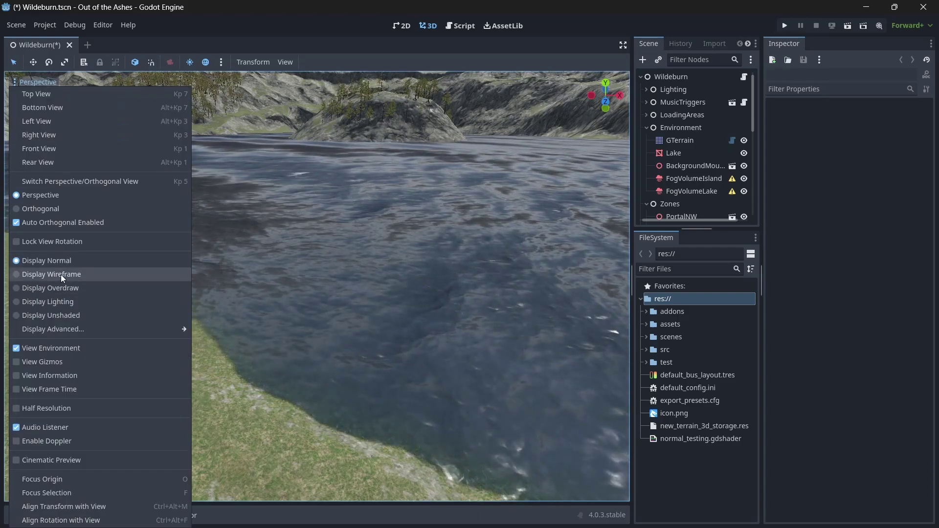
click(61, 274)
click(744, 142)
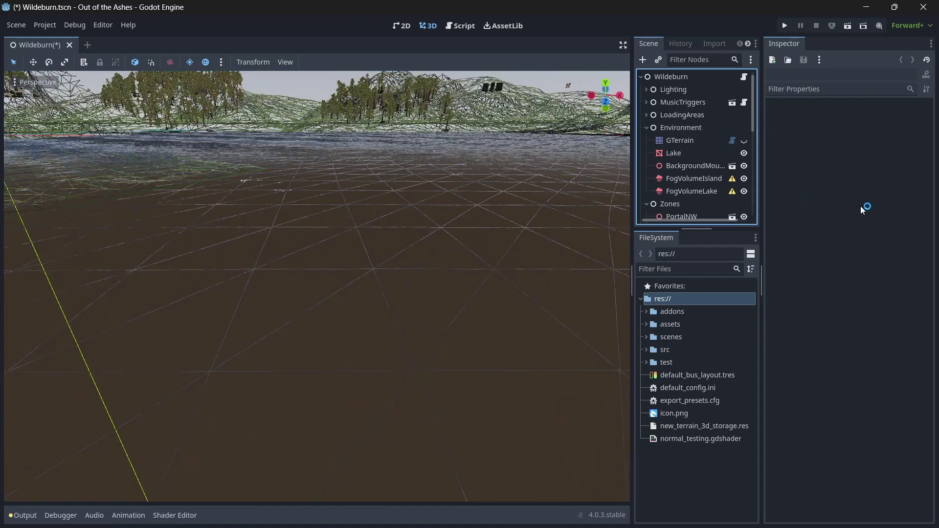